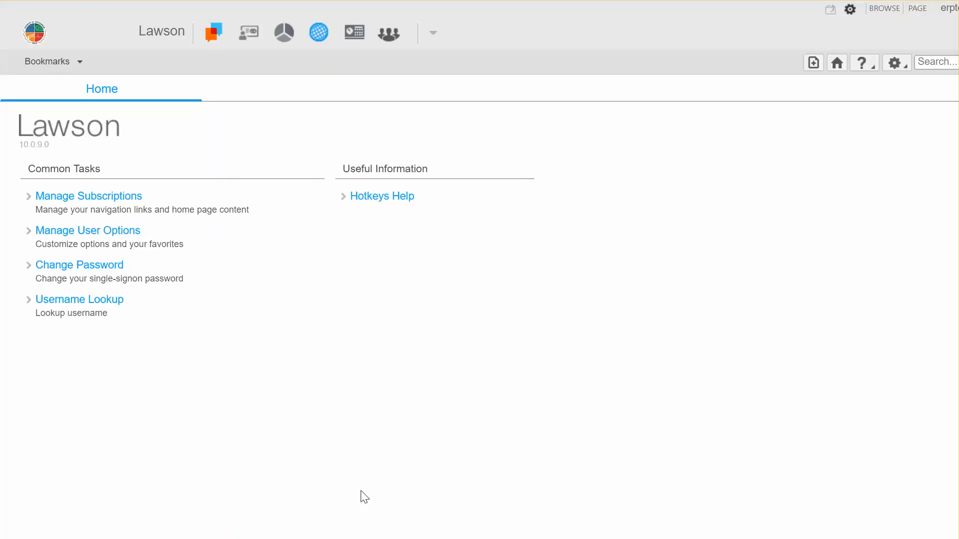
Step: Search for form ap20 to open the Basic Invoice entry form
left_click(929, 60)
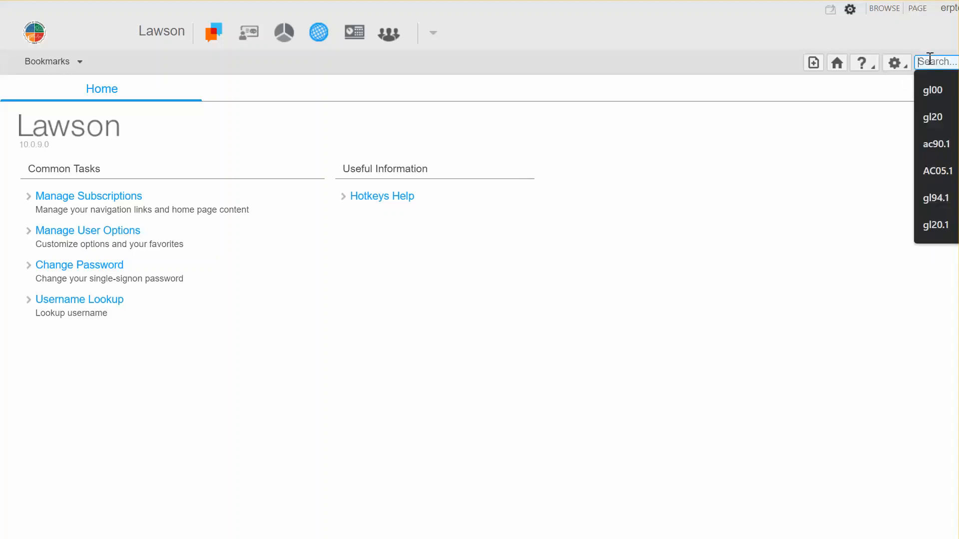
type("ap20")
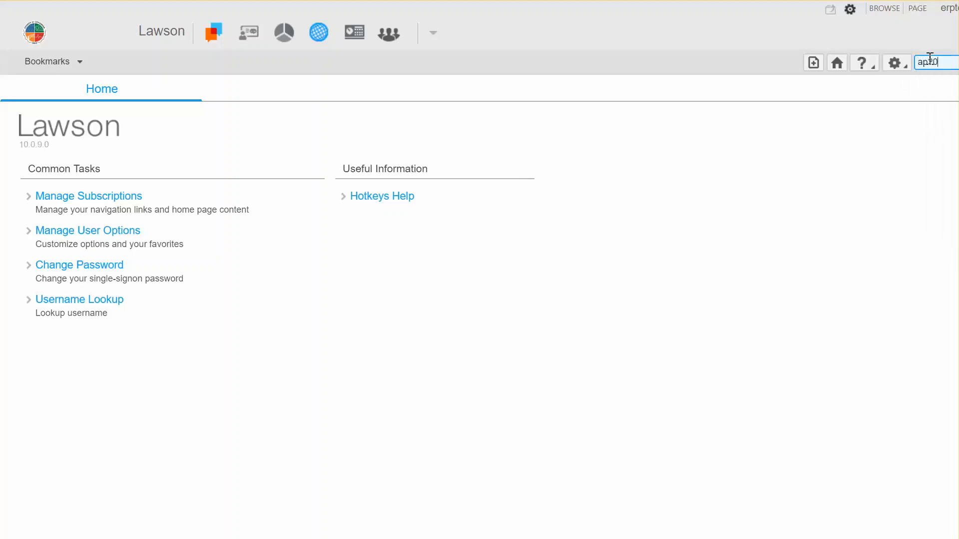
key("Return")
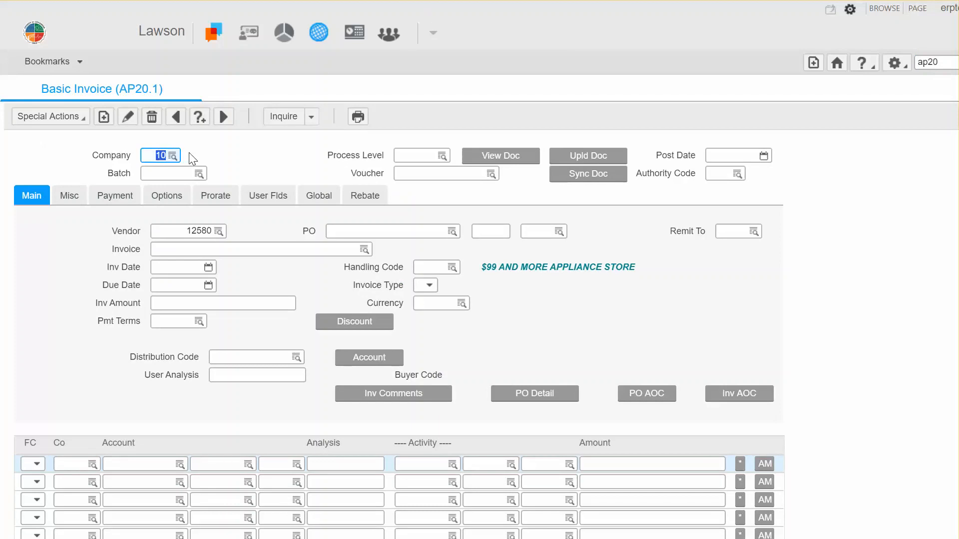
Step: Set the post date to 01/14/2020 and enter the vendor's purchase order number with PO code IRFQ
left_click(732, 158)
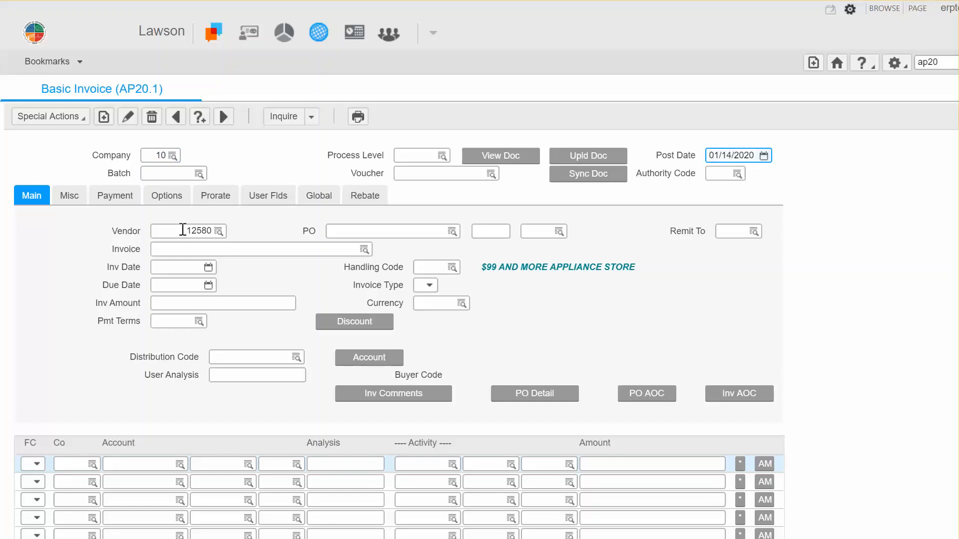
left_click(182, 231)
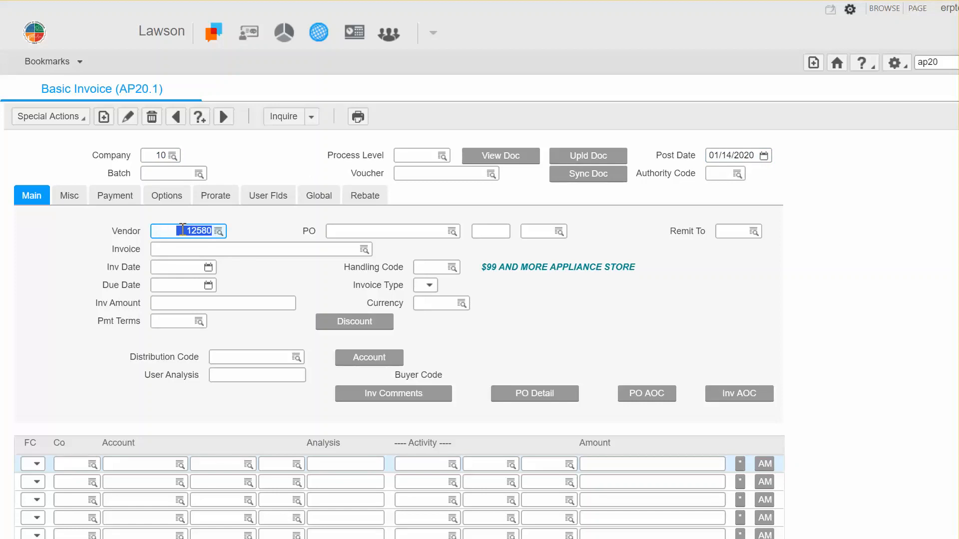
left_click(366, 235)
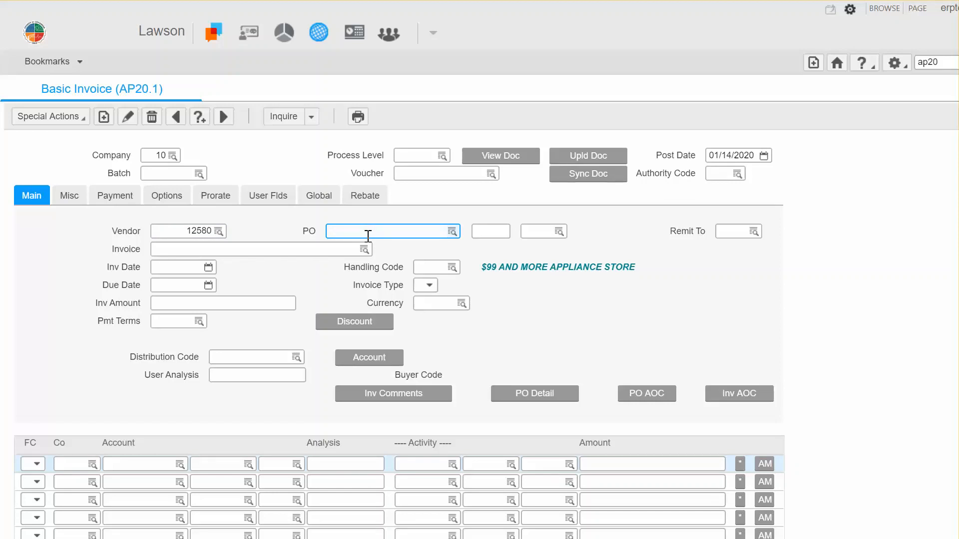
type("1900131")
left_click(540, 233)
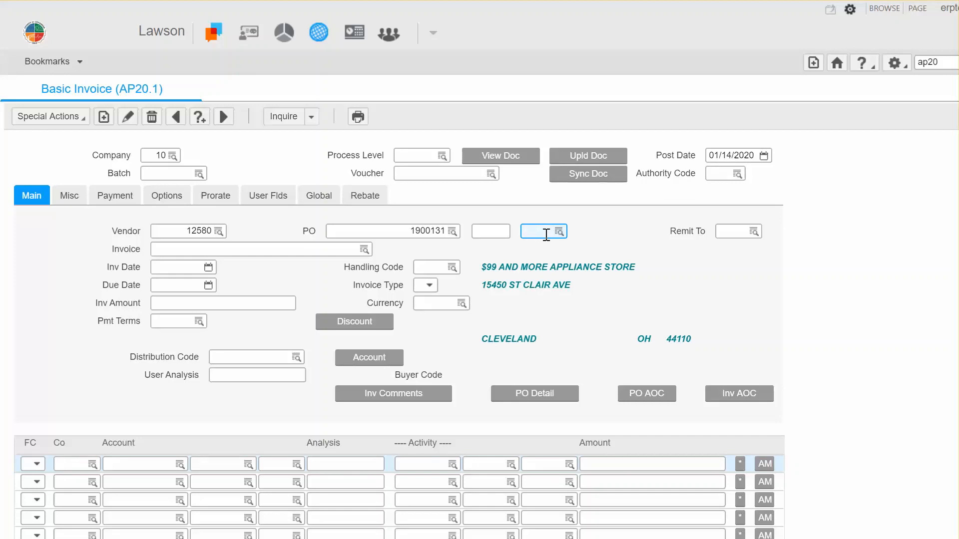
left_click(559, 231)
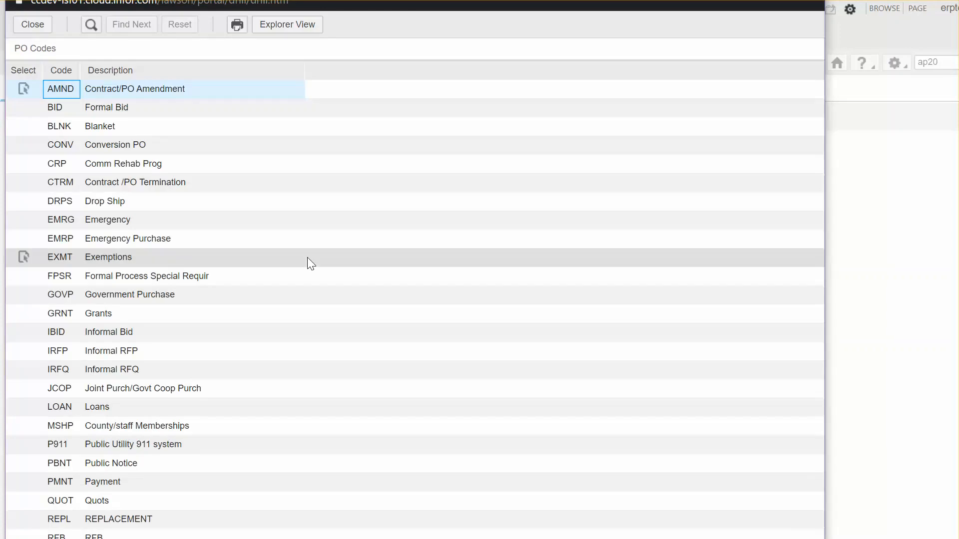
left_click(144, 368)
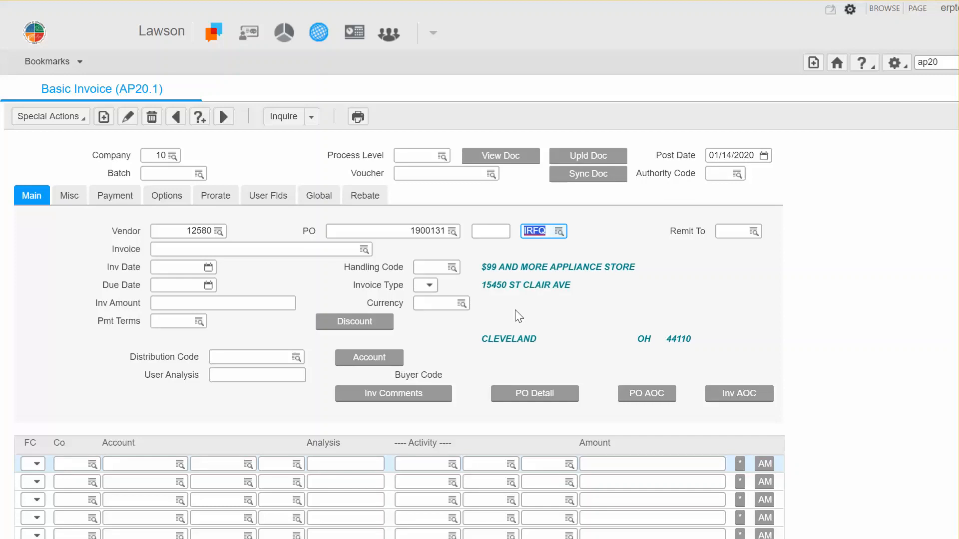
Step: Enter 19001331 as the invoice number and set the invoice date to 01/11/2020
left_click(315, 252)
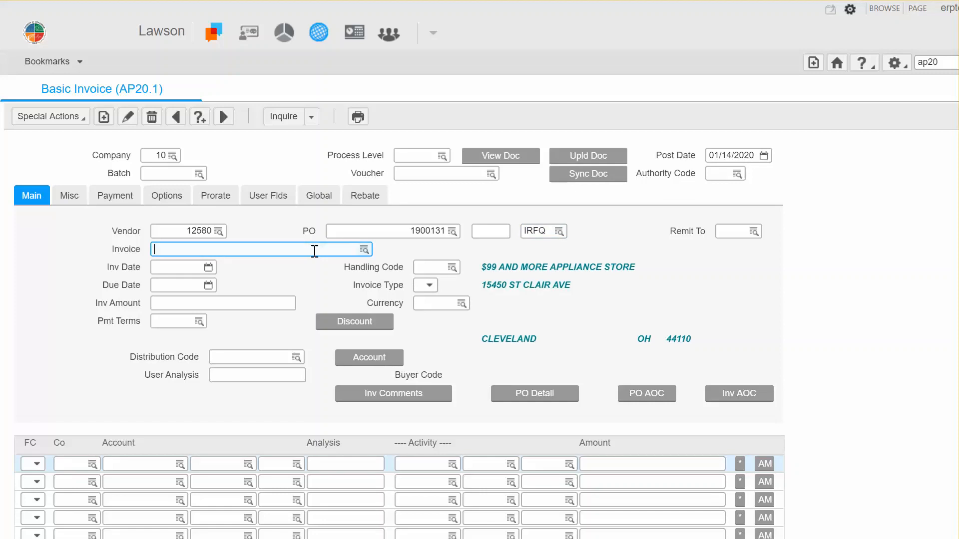
type("19001331")
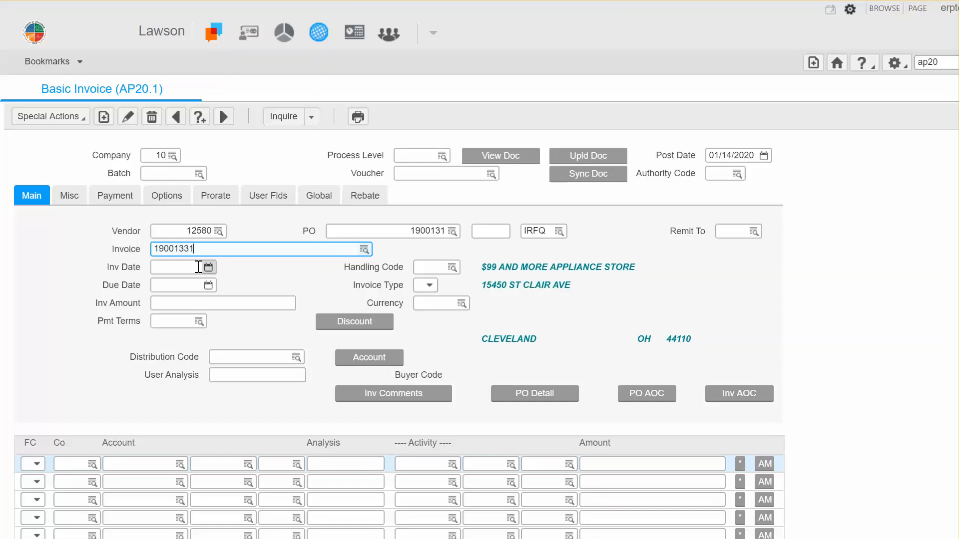
left_click(187, 268)
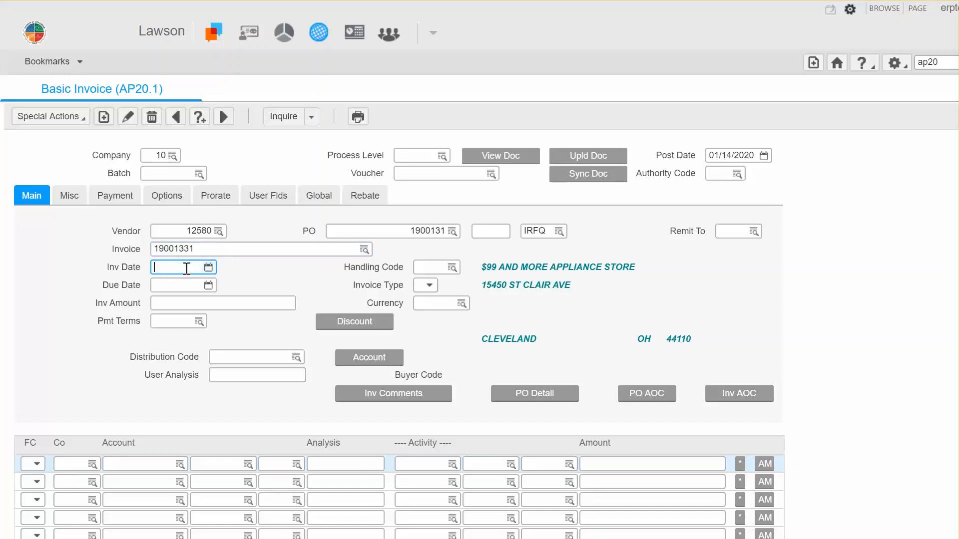
type("01/11/2020")
Step: Look up the handling codes and choose MAT (Match Invoice) for the invoice
left_click(438, 270)
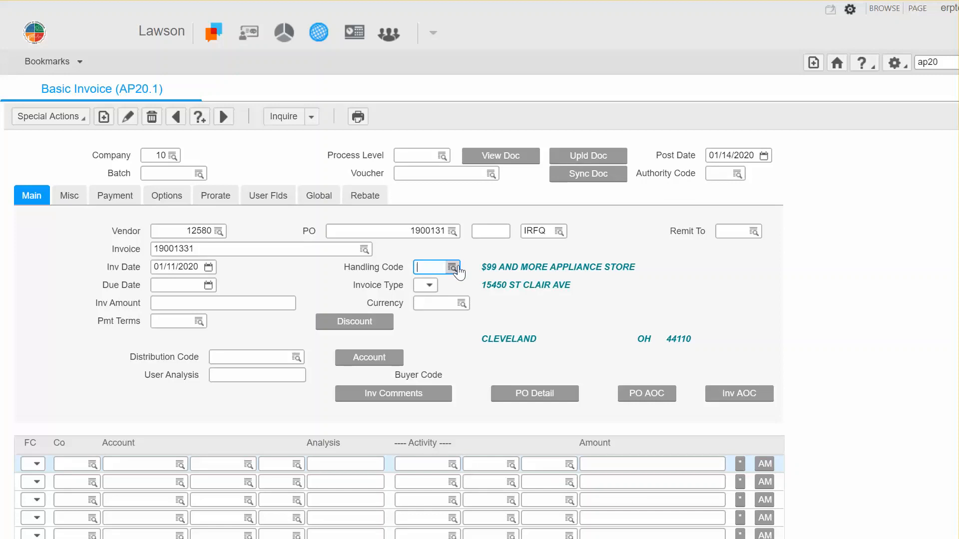
left_click(455, 266)
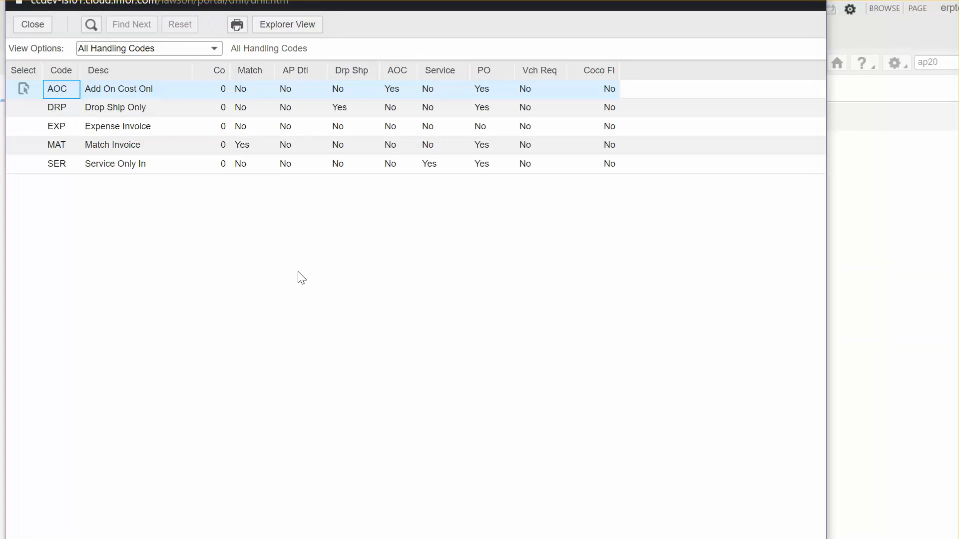
left_click(158, 151)
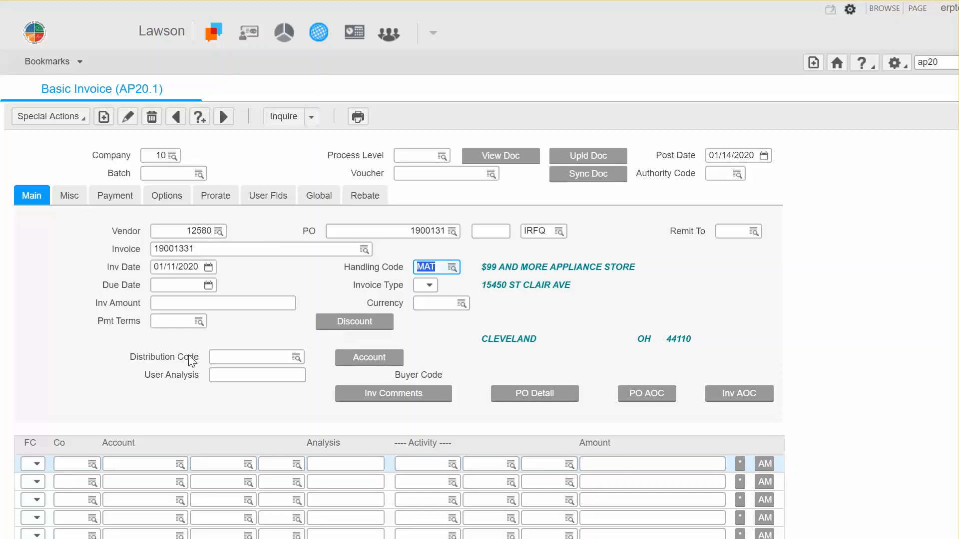
Step: Set the invoice's due date to 01/22/2020 and its amount to 500.00
left_click(169, 284)
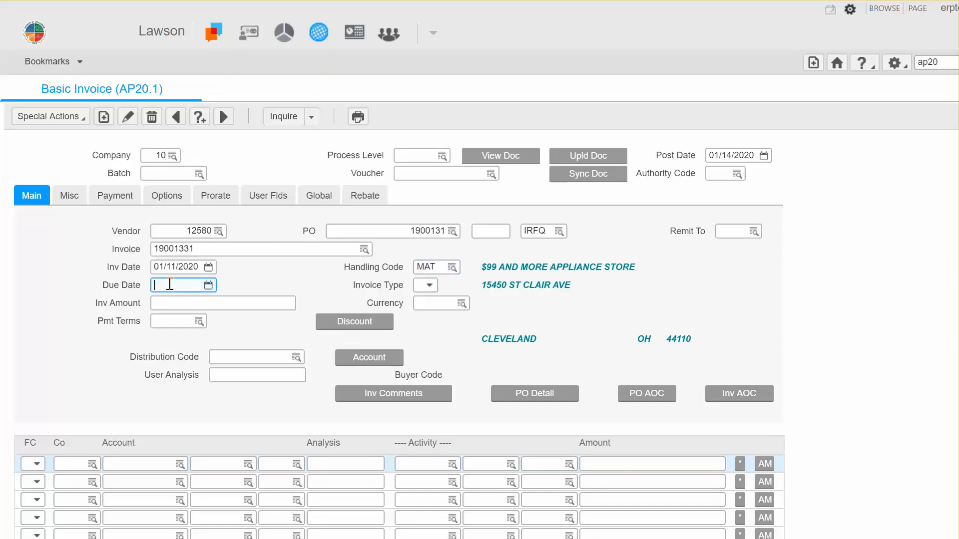
type("01/22/2020")
left_click(214, 302)
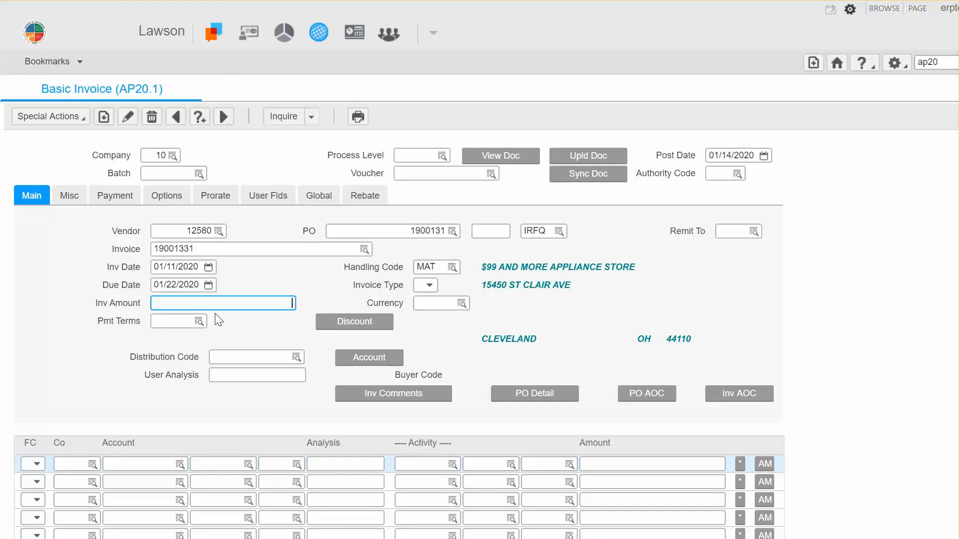
type("500.00")
Step: Set the payment Enclosure option to Y - Yes and add the invoice record
left_click(108, 202)
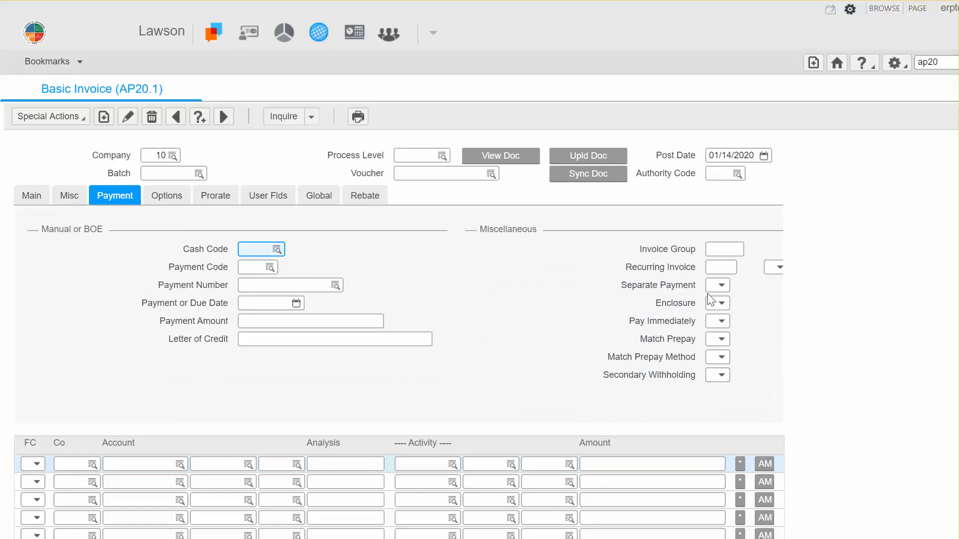
left_click(716, 310)
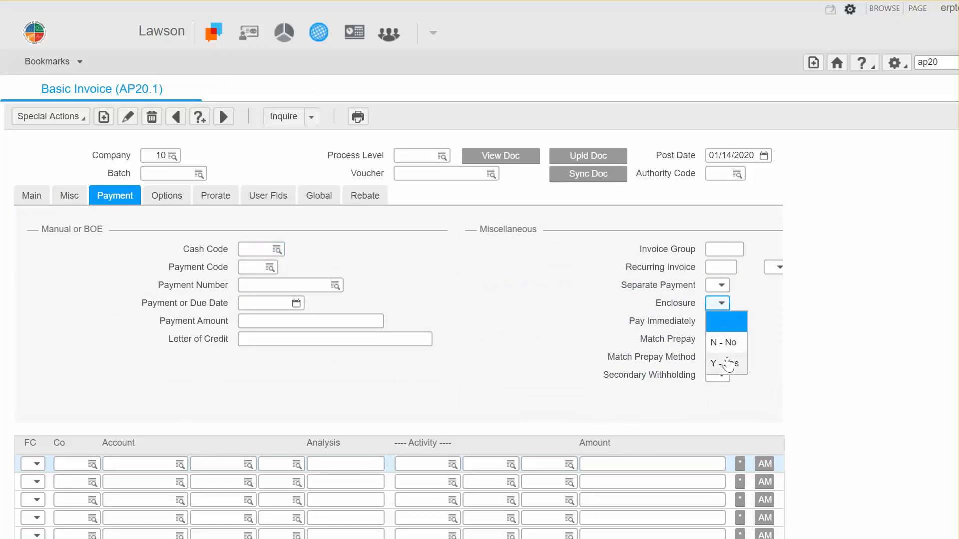
left_click(727, 368)
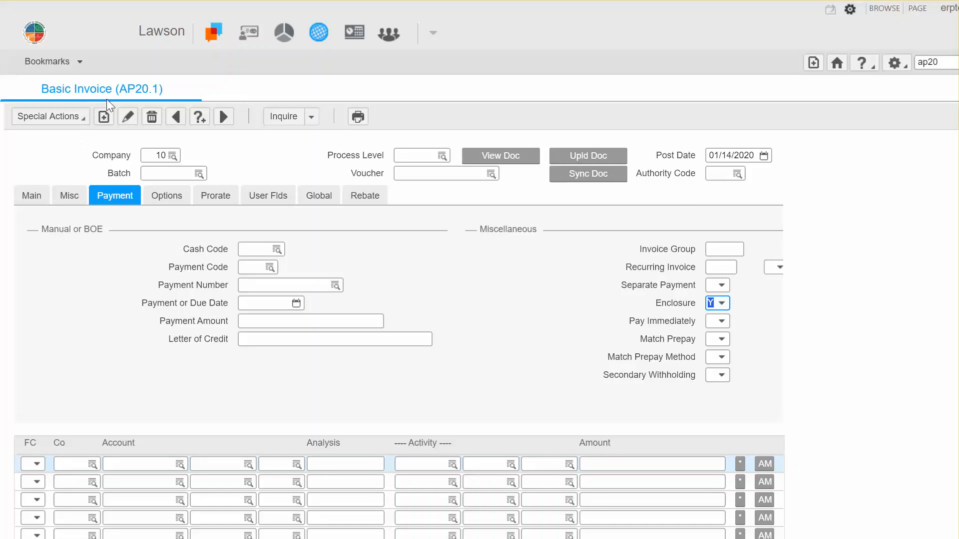
left_click(105, 117)
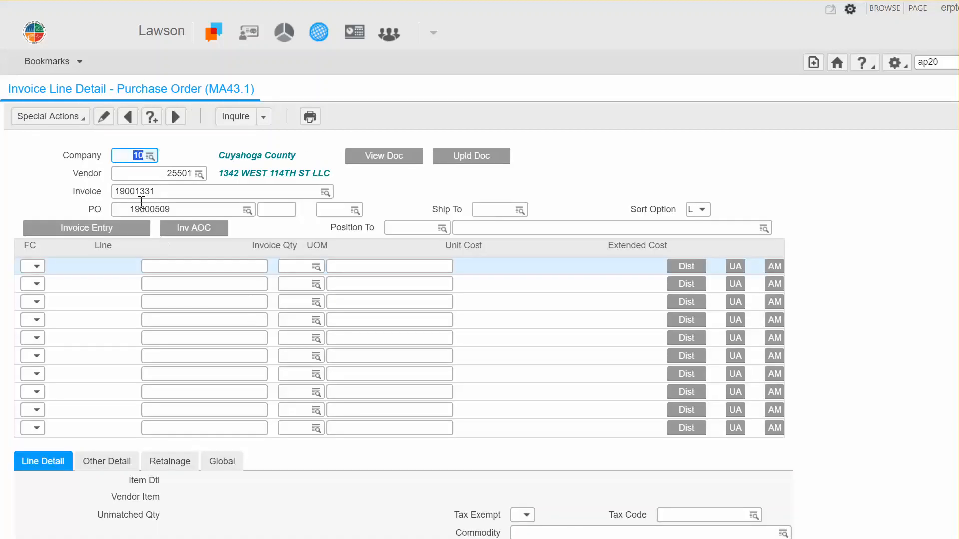
Step: Retrieve the purchase order lines and mark line 1 as A - Add with an invoice quantity of 3
left_click(229, 119)
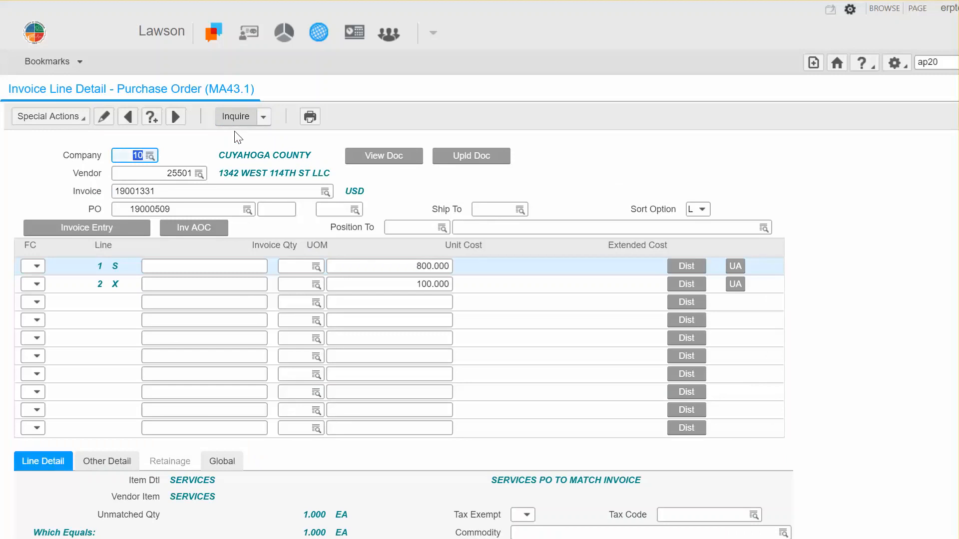
left_click(37, 270)
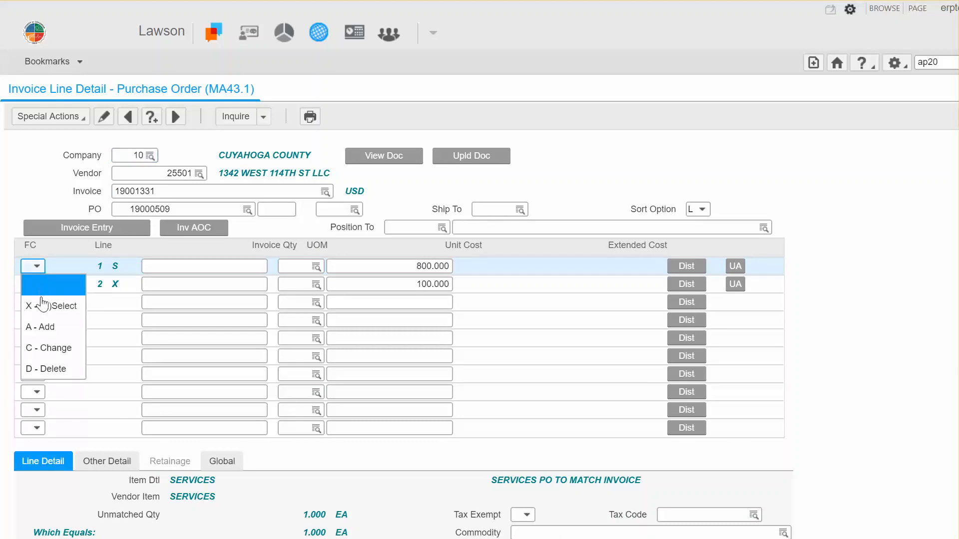
left_click(45, 327)
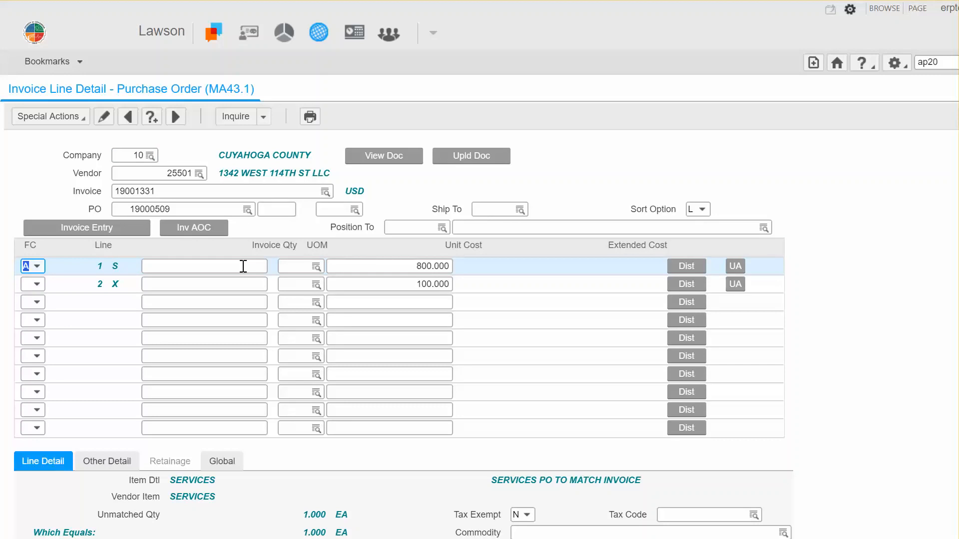
left_click(214, 266)
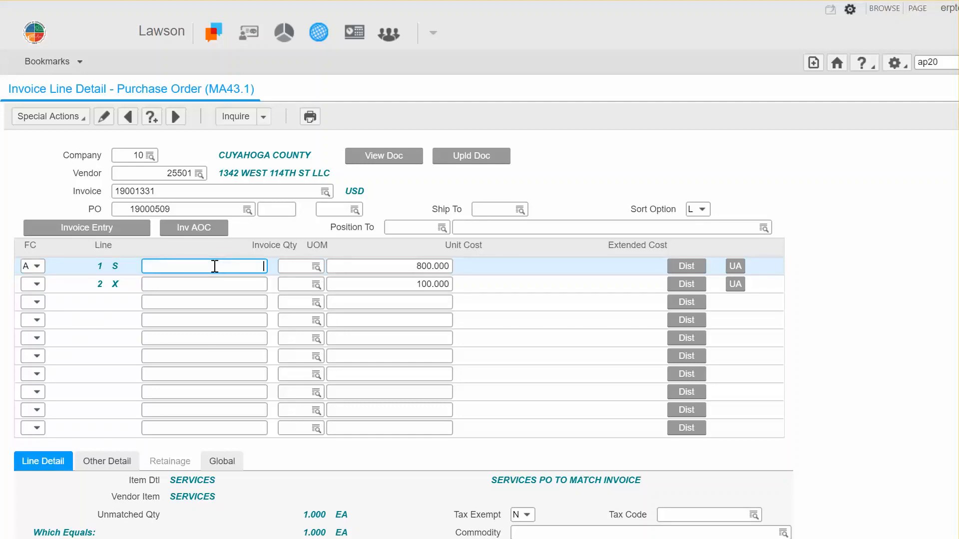
type("3")
Step: Set line 1's unit cost to 500.00 and its invoice quantity to 1, and submit the line change
left_click(397, 266)
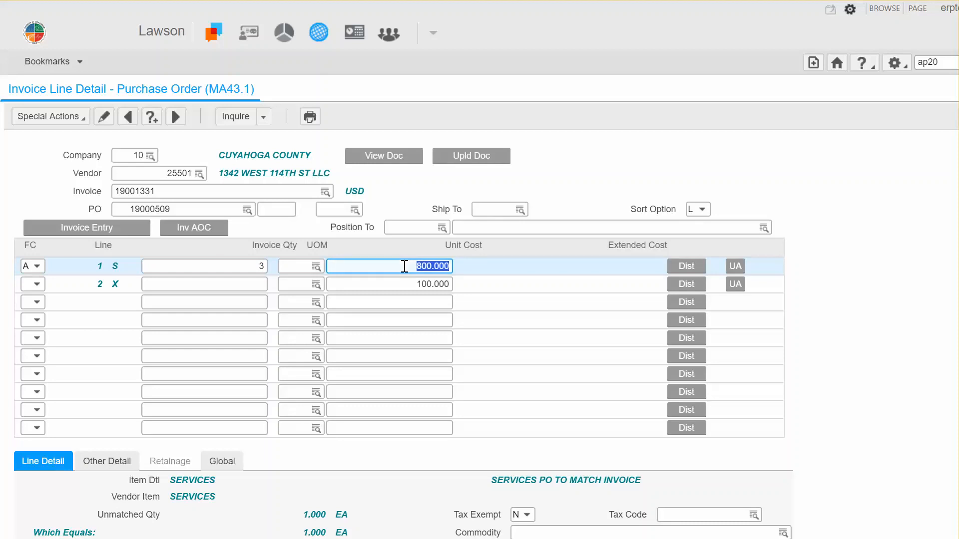
key("Tab")
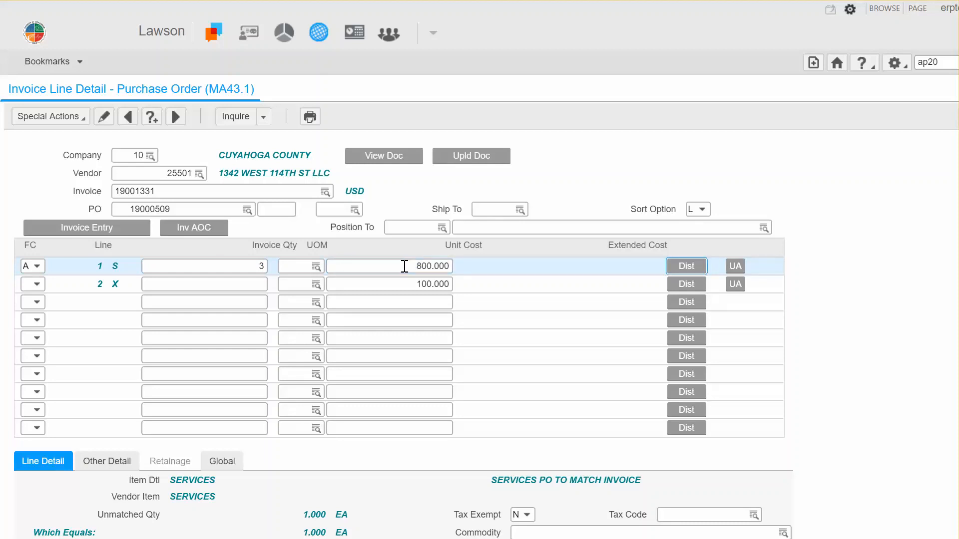
left_click(397, 266)
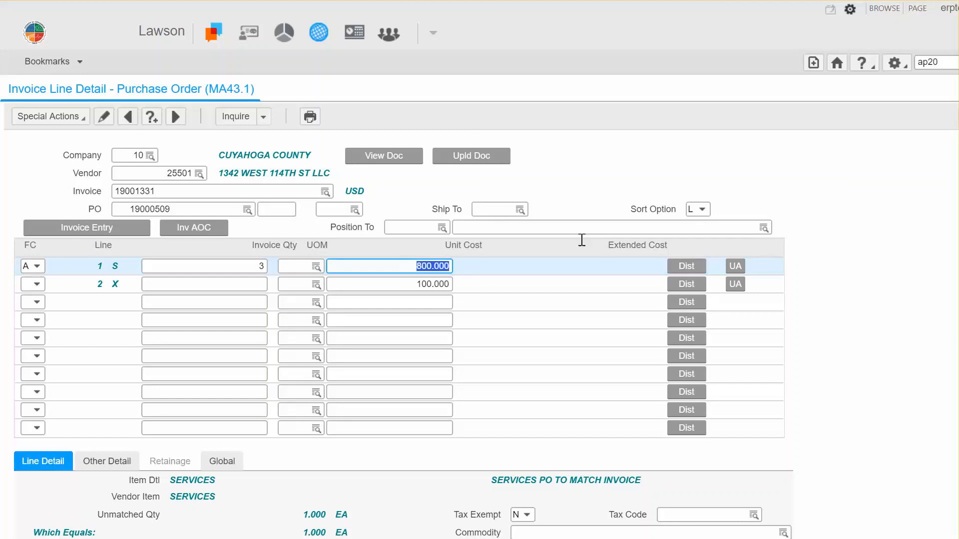
type("500.00")
left_click(103, 119)
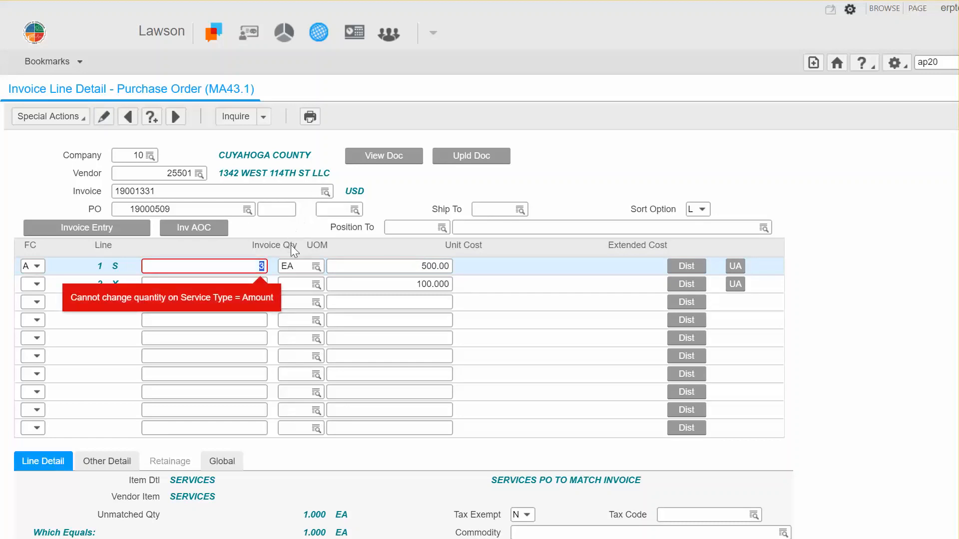
type("1")
left_click(111, 120)
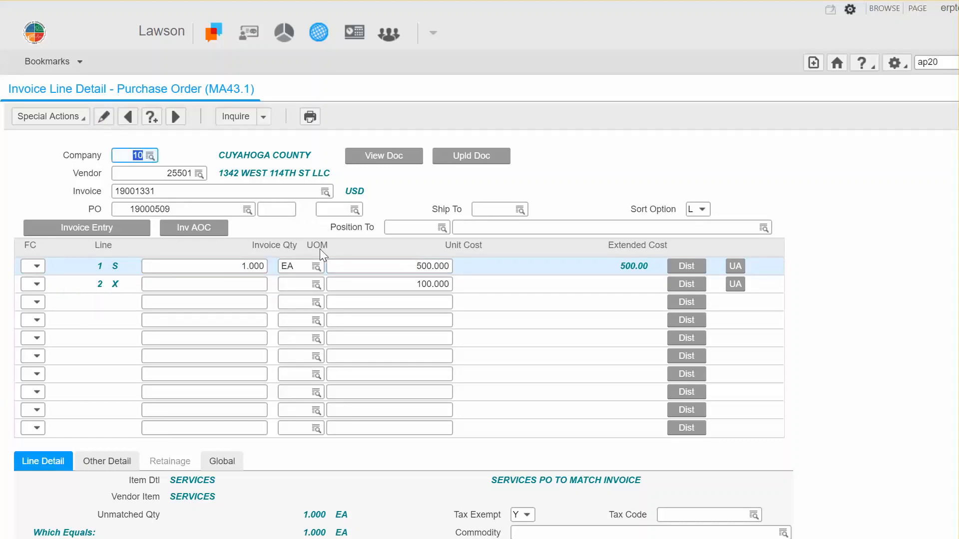